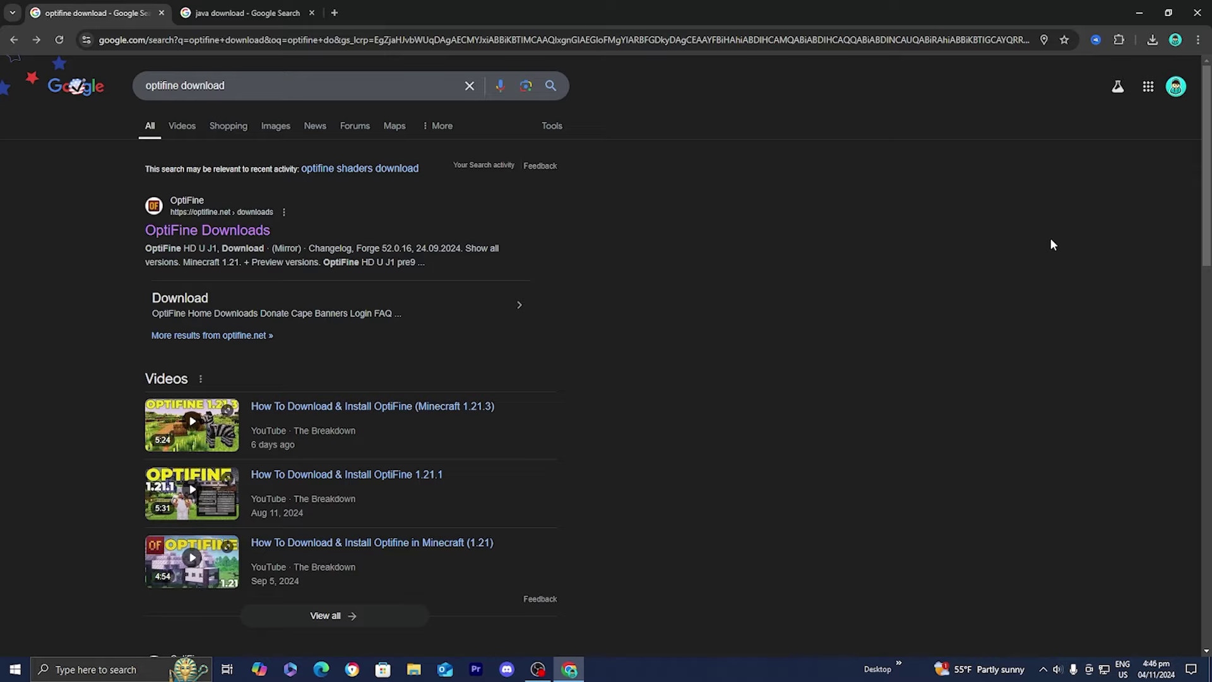
Step: Open the 'OptiFine Downloads' result from the Google search results
click(231, 235)
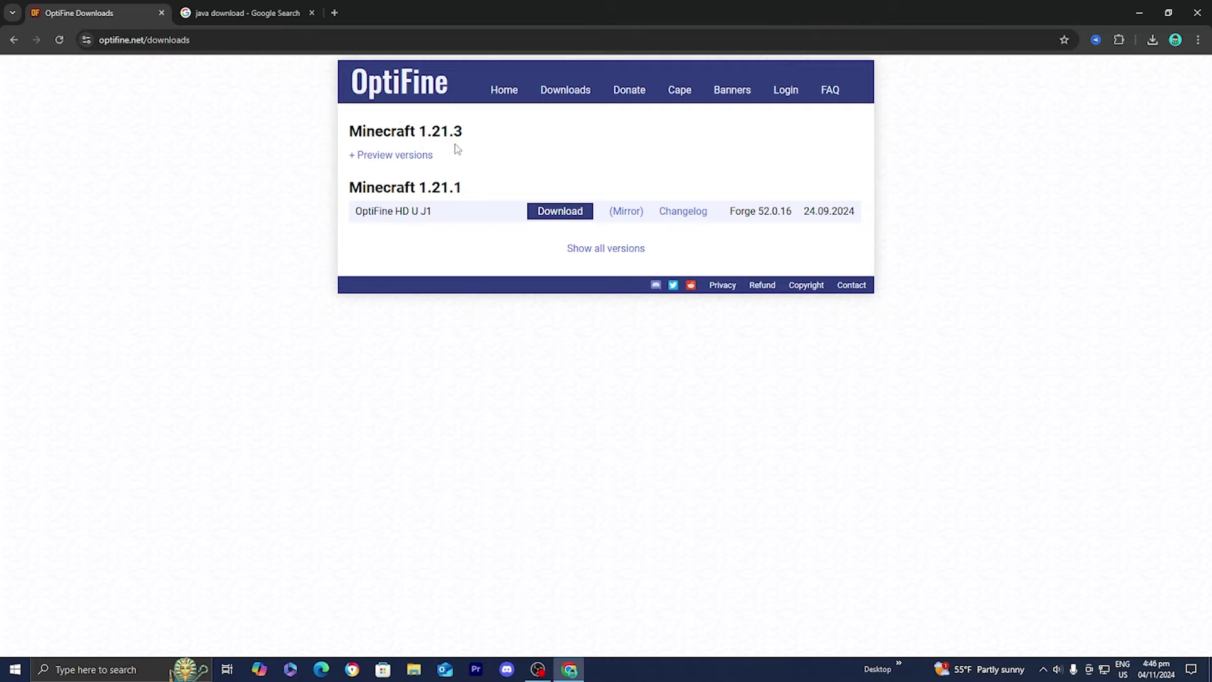
Step: Download preview_OptiFine_1.21.3_HD_U_J2_pre4.jar from the 1.21.3 preview versions, skipping the ad page
click(427, 157)
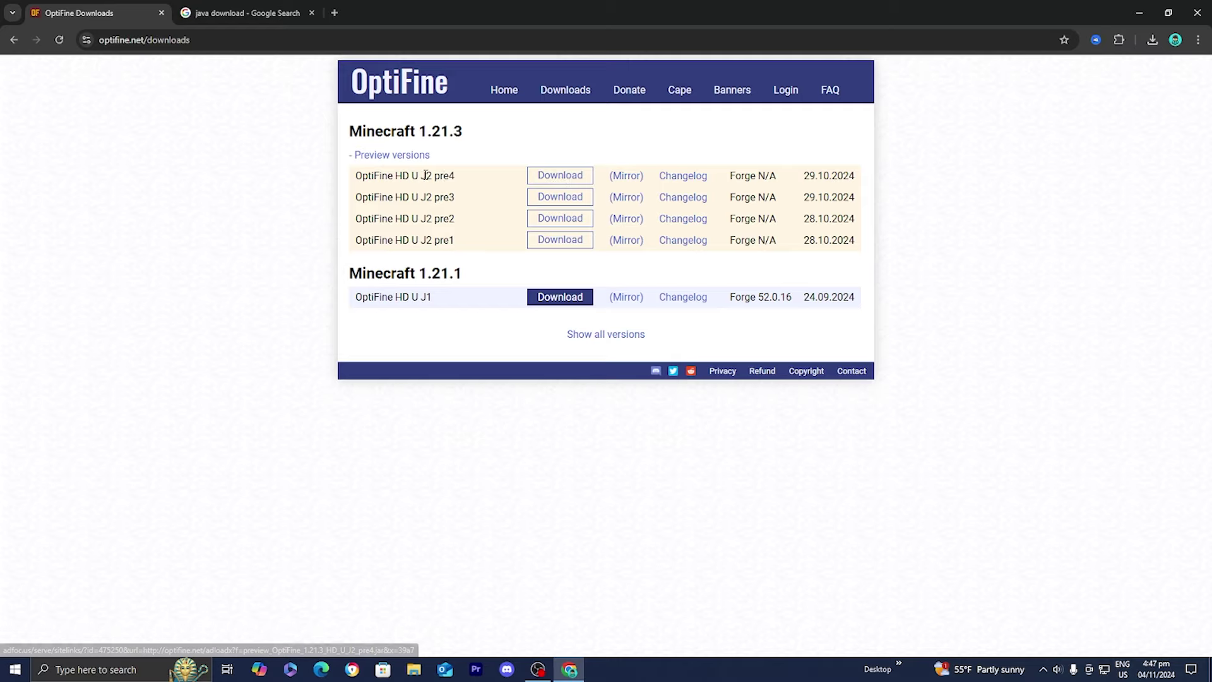
click(542, 177)
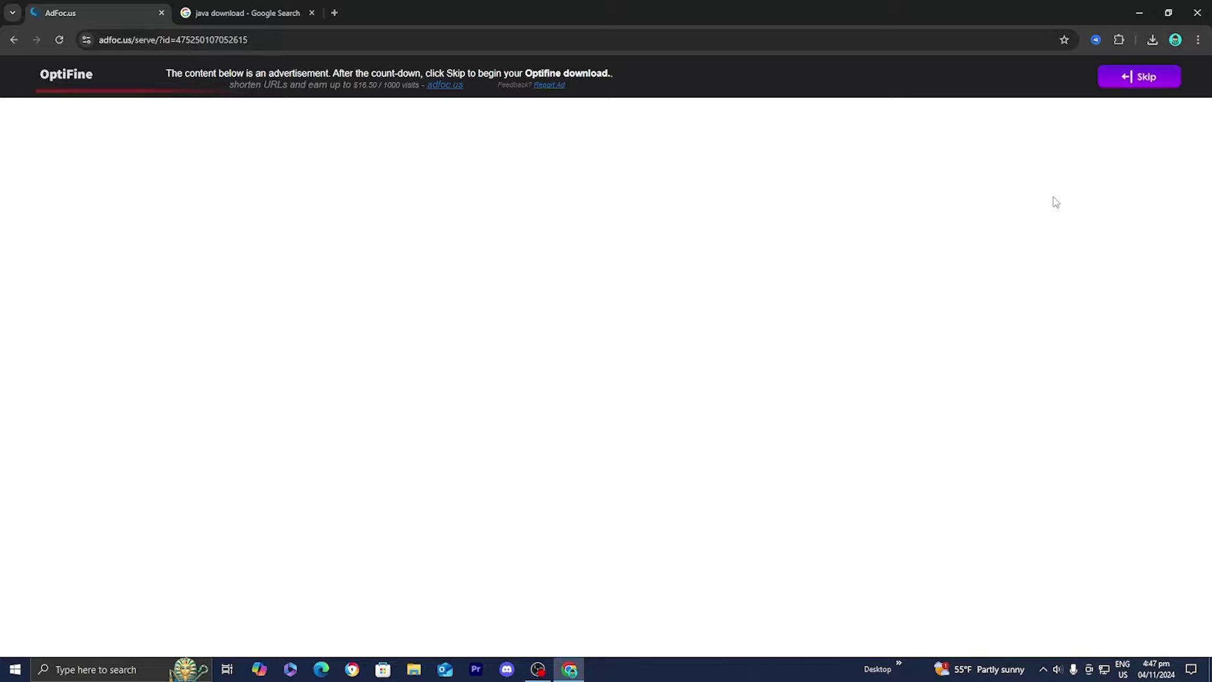
click(1149, 79)
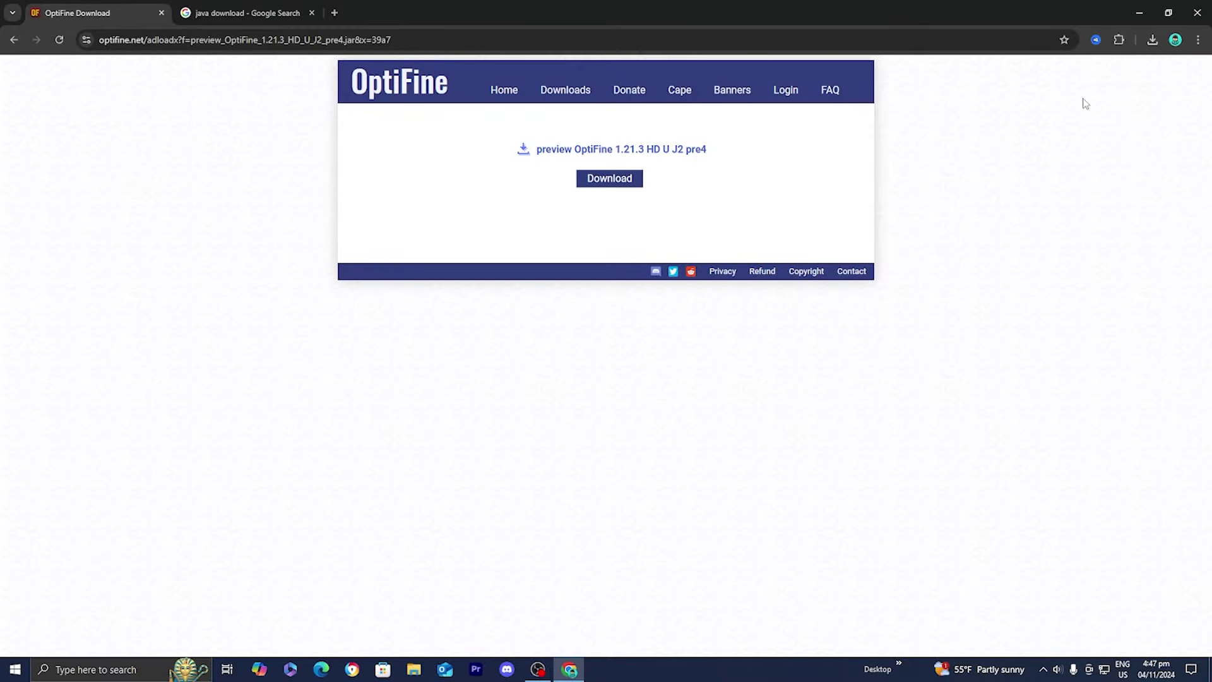
click(607, 182)
click(1153, 39)
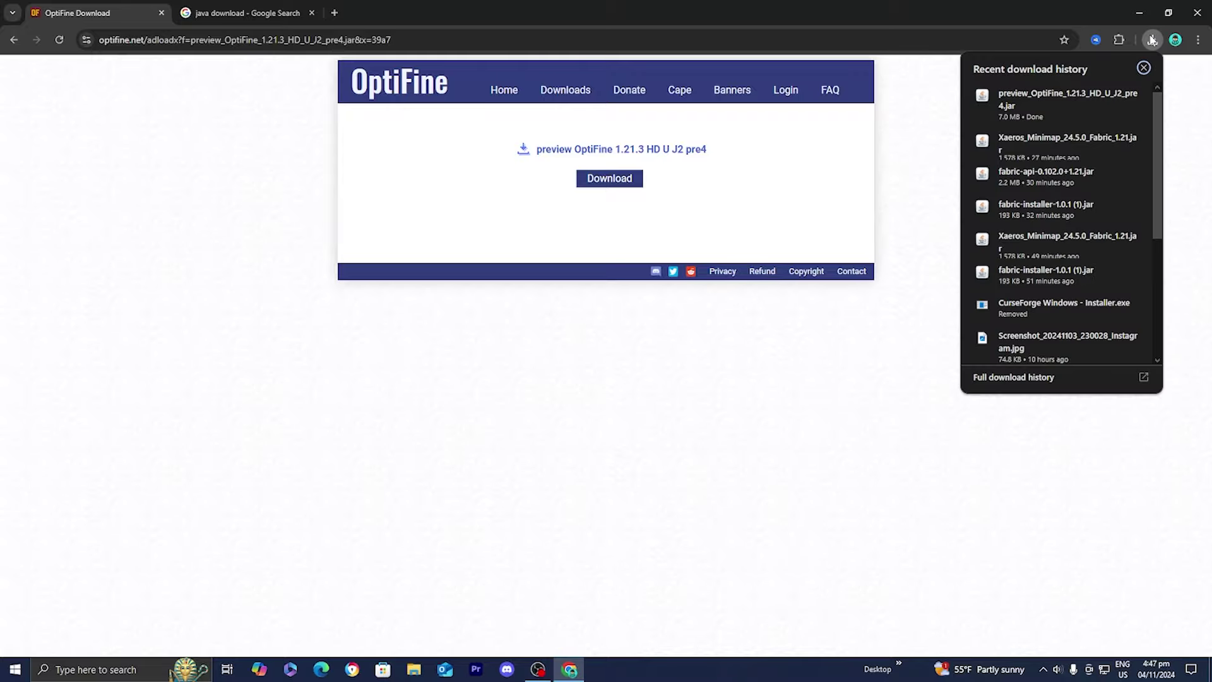
click(1153, 40)
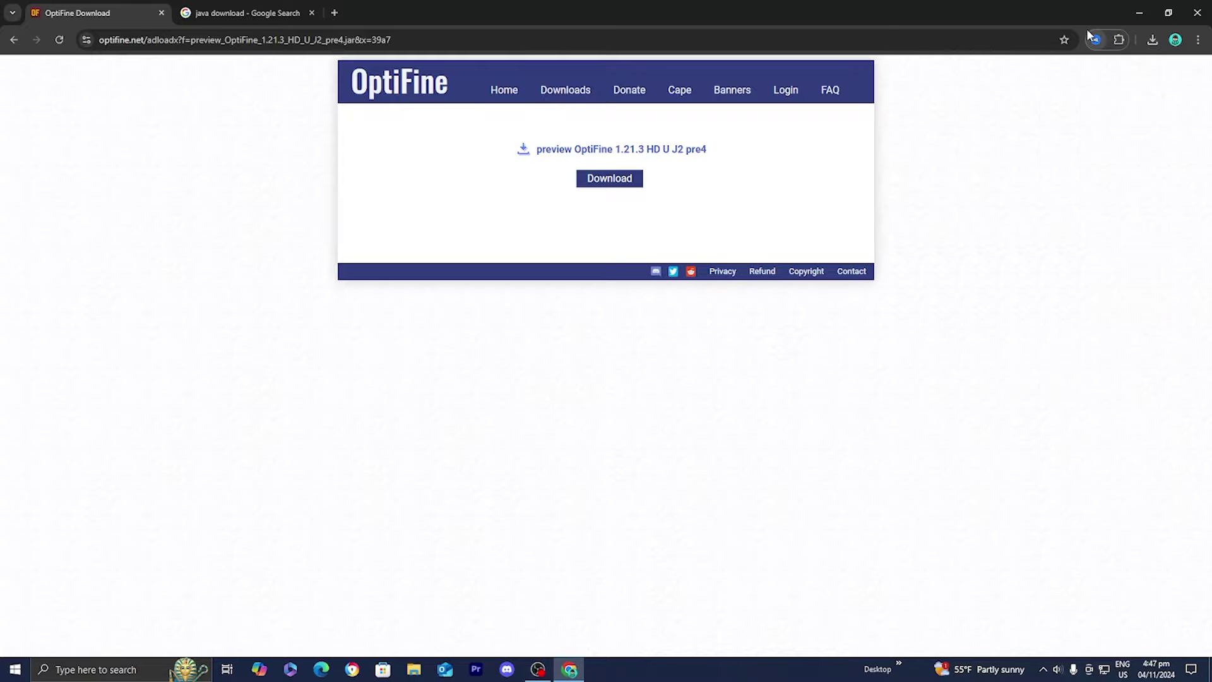
Step: Restore Chrome's window and drag the OptiFine jar from the downloads list onto the desktop
drag(966, 7, 817, 329)
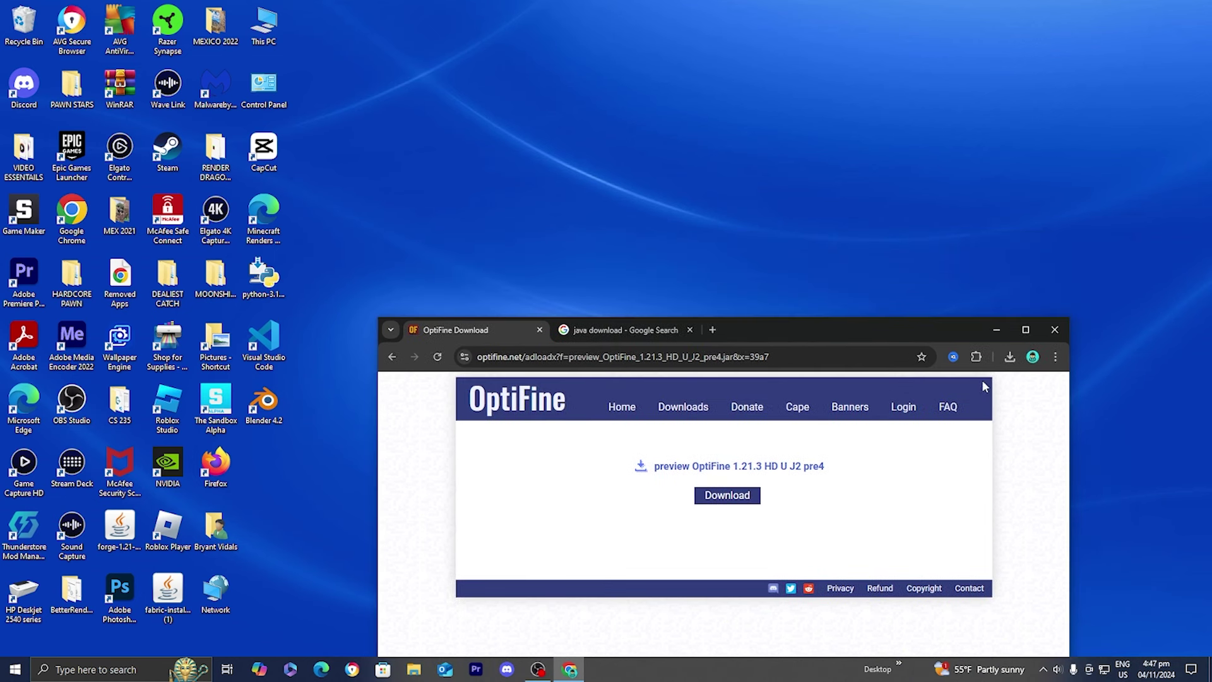
click(1010, 357)
drag(884, 50, 641, 221)
click(525, 187)
click(1009, 503)
click(994, 333)
drag(647, 211, 657, 279)
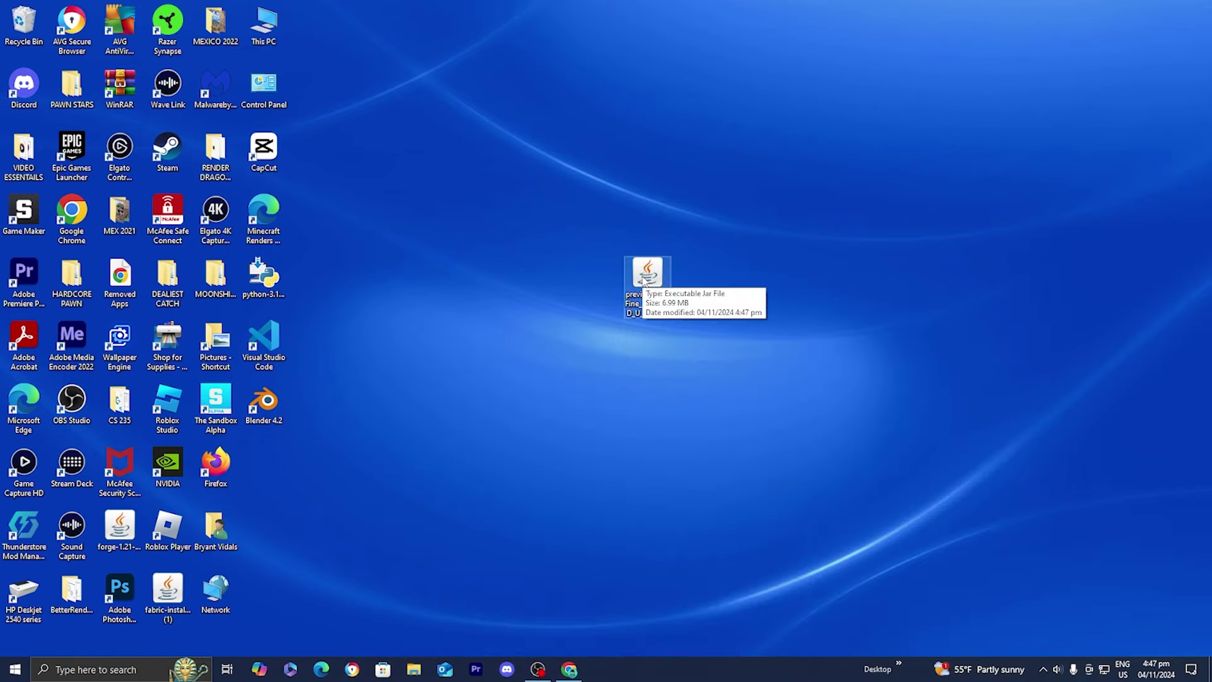
Step: Check the jar file's Open with options, then dismiss the menu
right_click(644, 282)
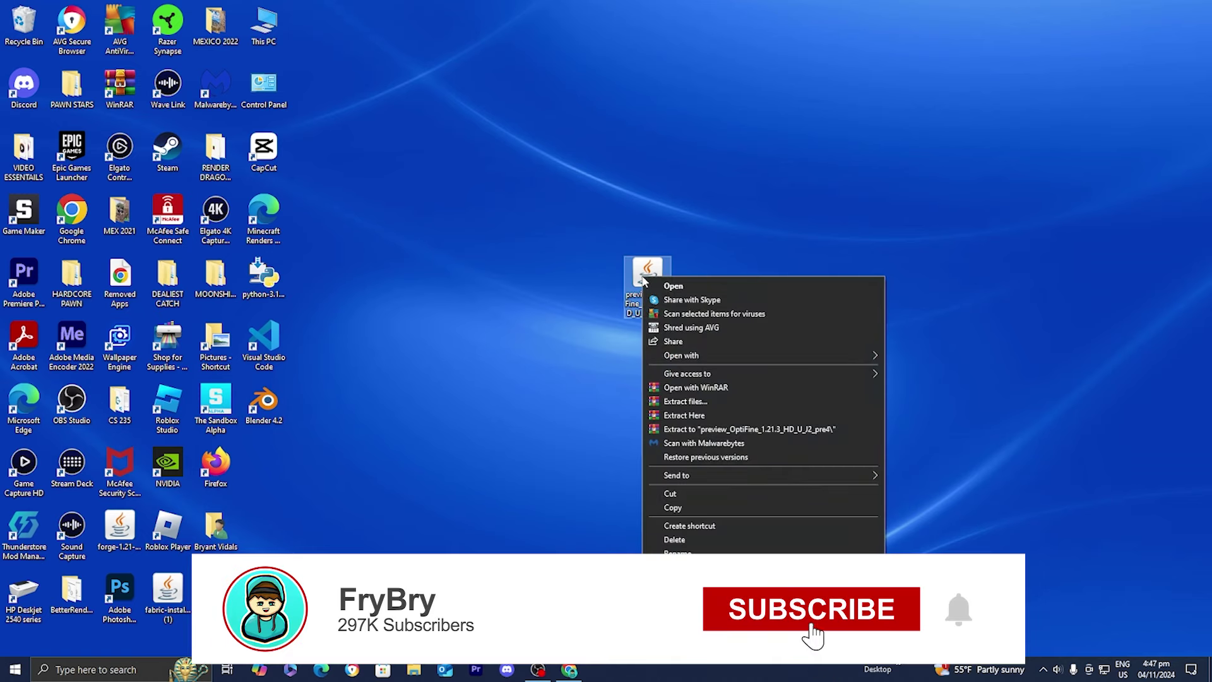
mouse_move(757, 355)
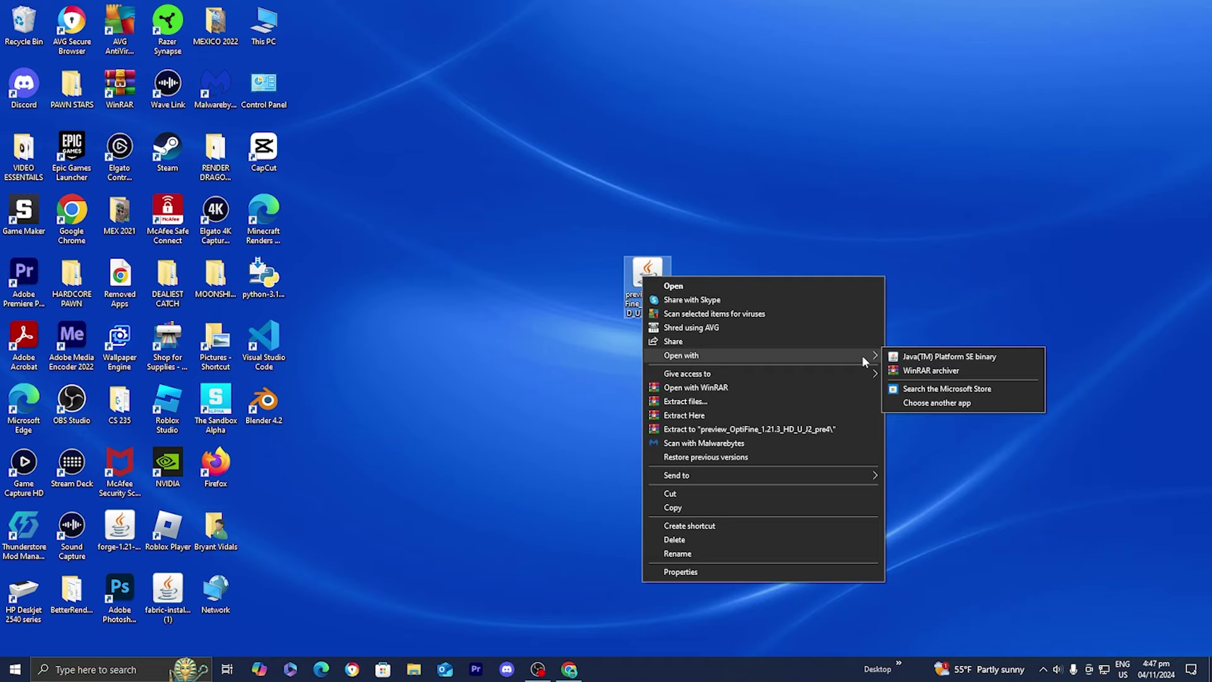
click(598, 340)
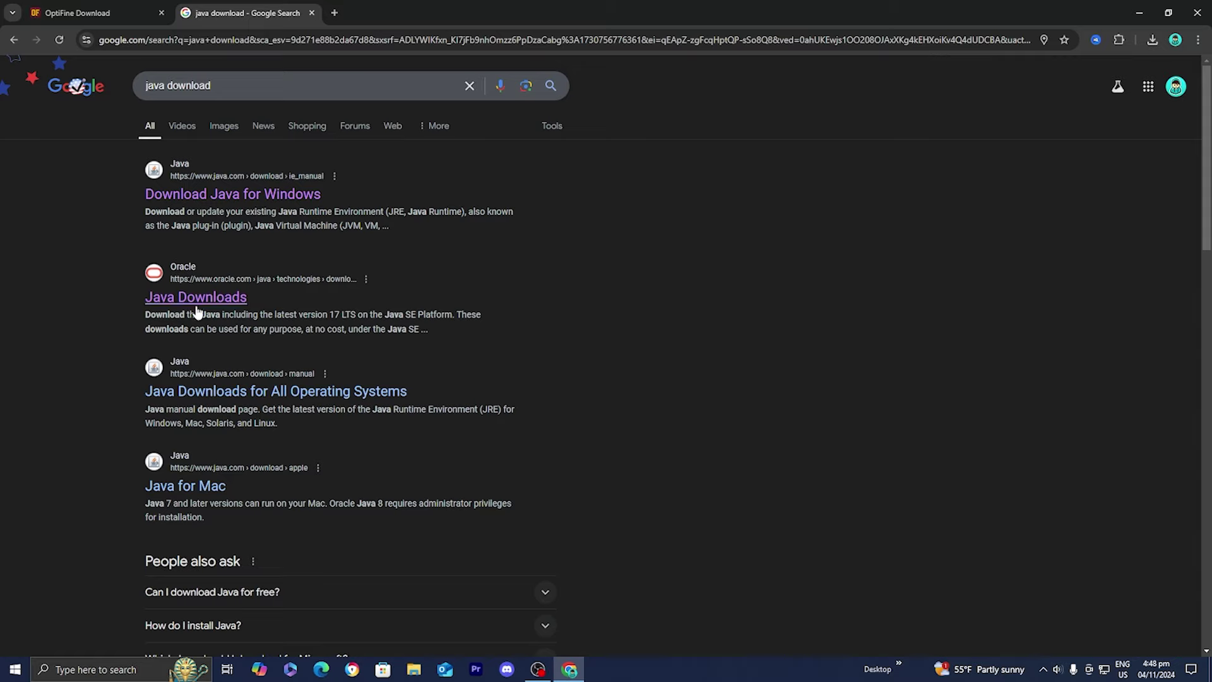
Step: Show Oracle's JDK 21 Windows downloads with the x64 Installer, then minimize Chrome
click(233, 302)
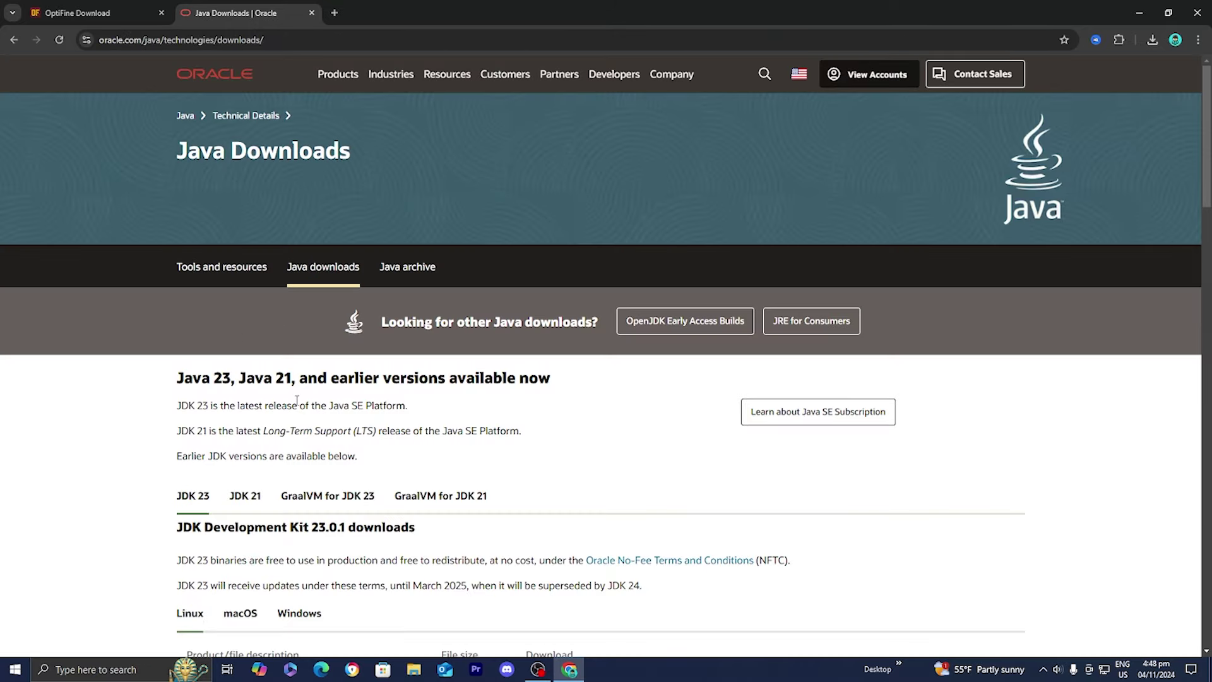
scroll(723, 287, down, 2)
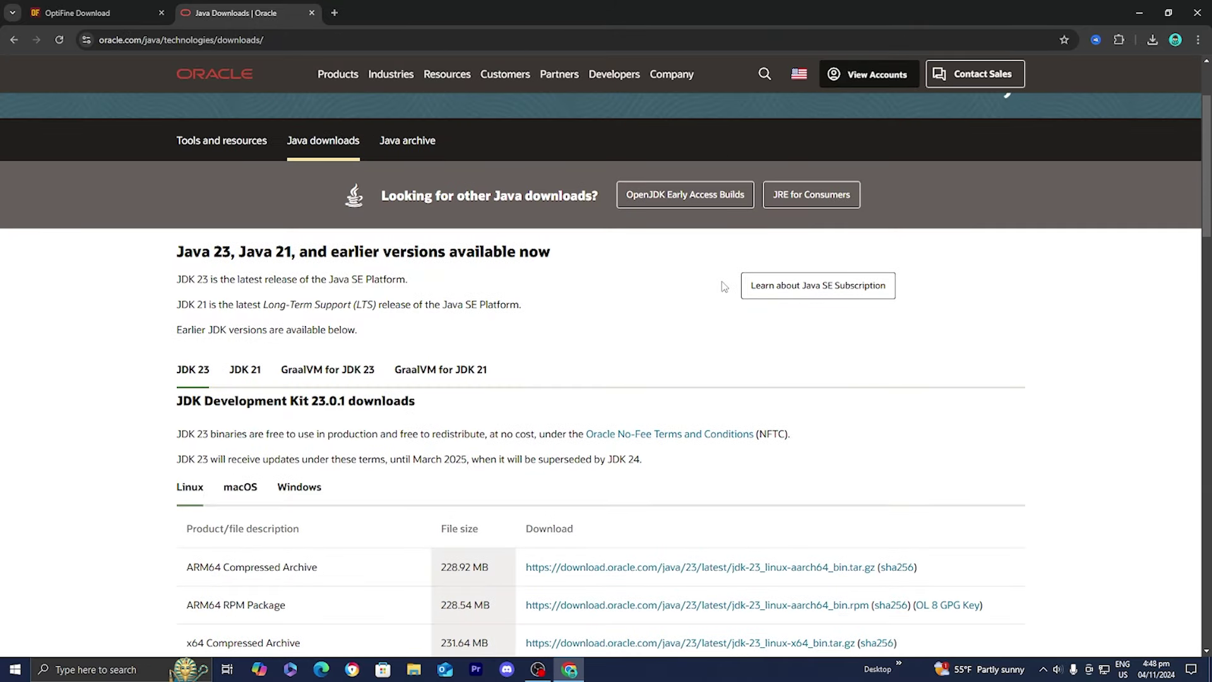
click(246, 383)
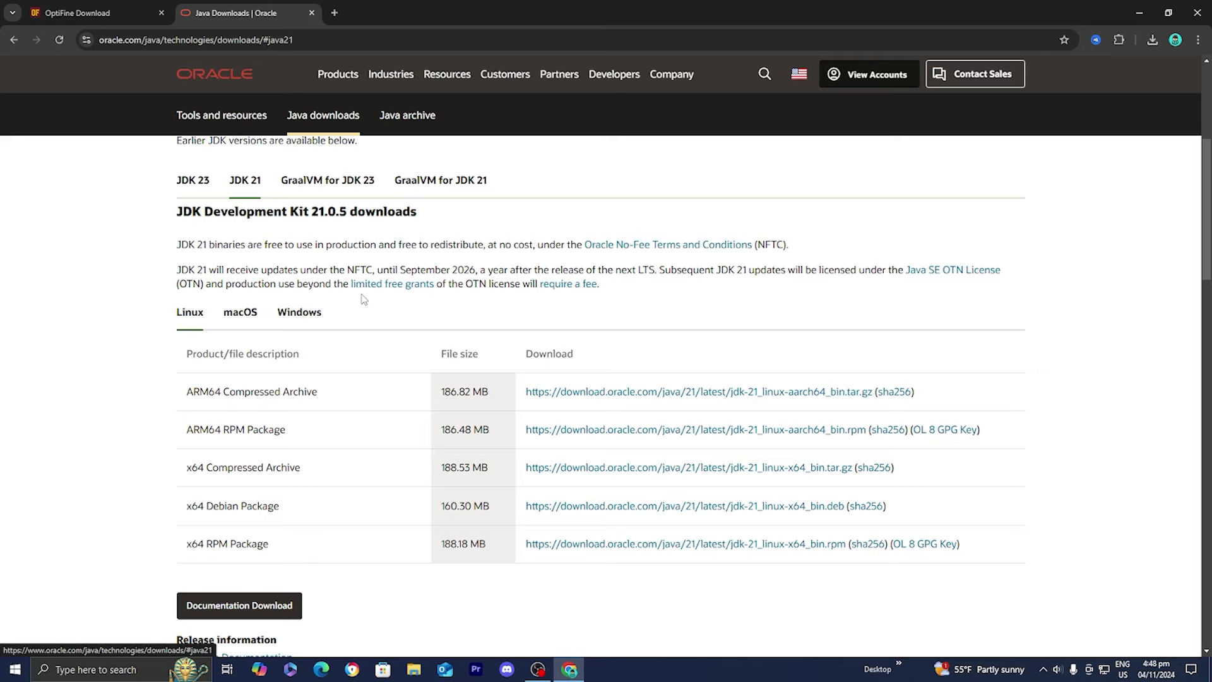
click(294, 307)
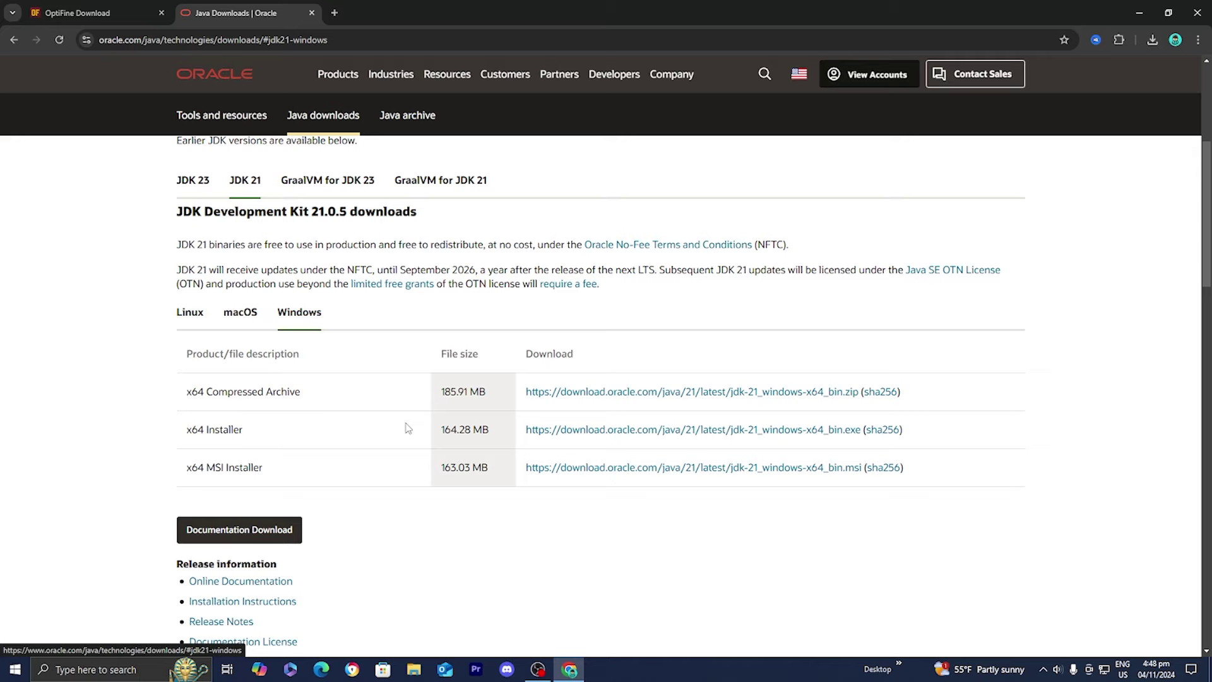
drag(242, 429, 181, 437)
click(310, 443)
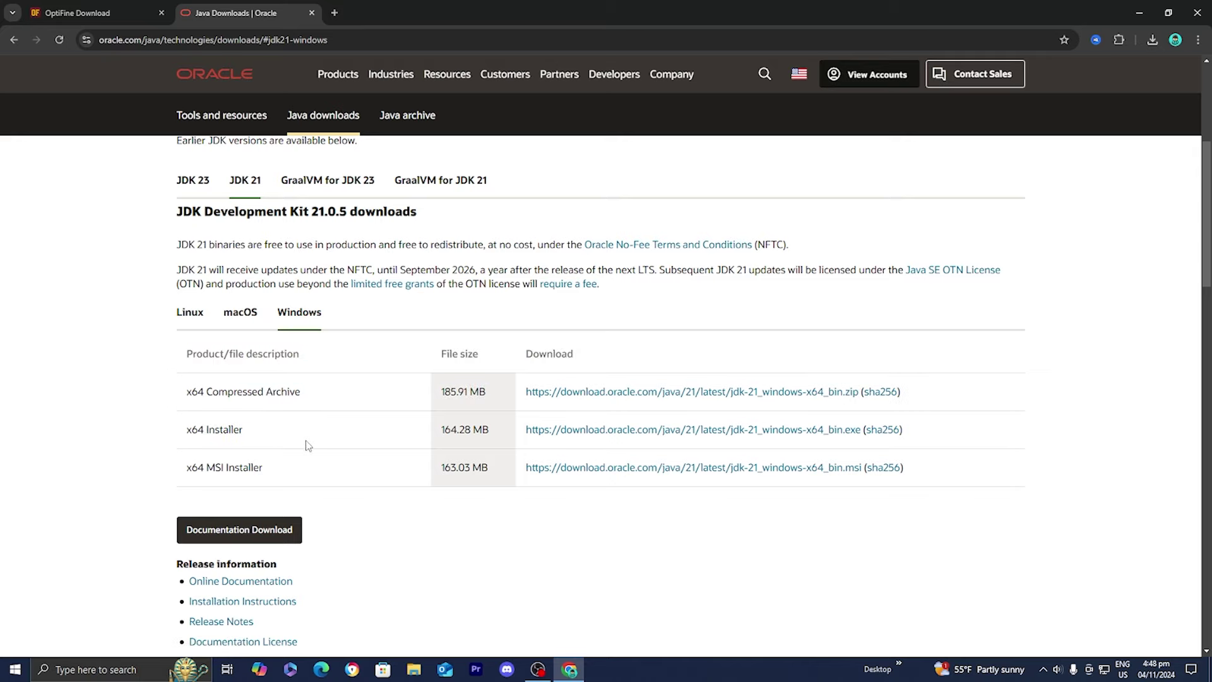
scroll(307, 447, up, 1)
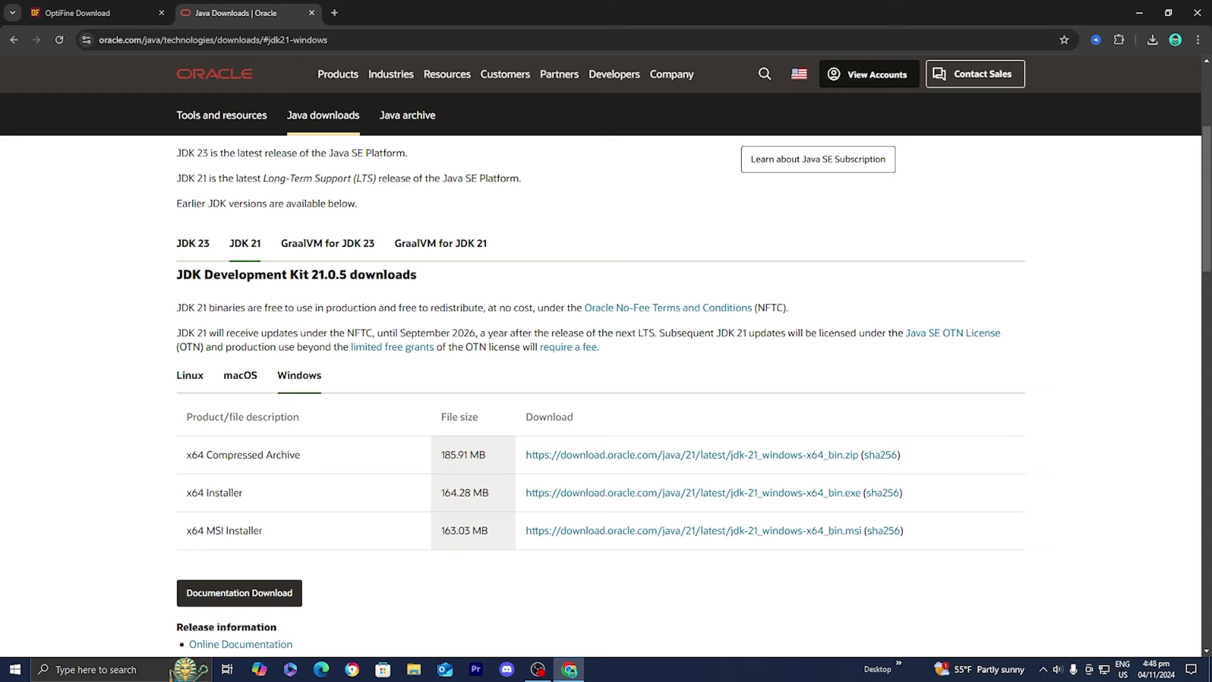
click(1140, 12)
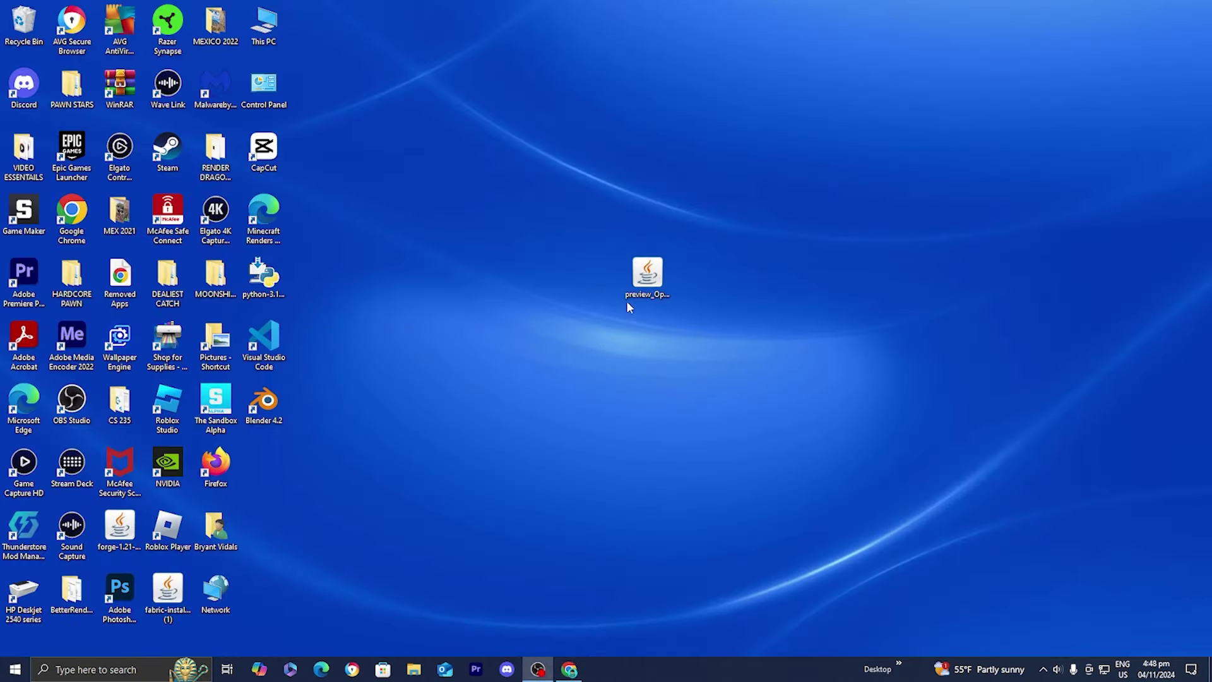
Step: Open the preview_OptiFine jar with Java(TM) Platform SE binary to start the installer
click(647, 284)
right_click(647, 284)
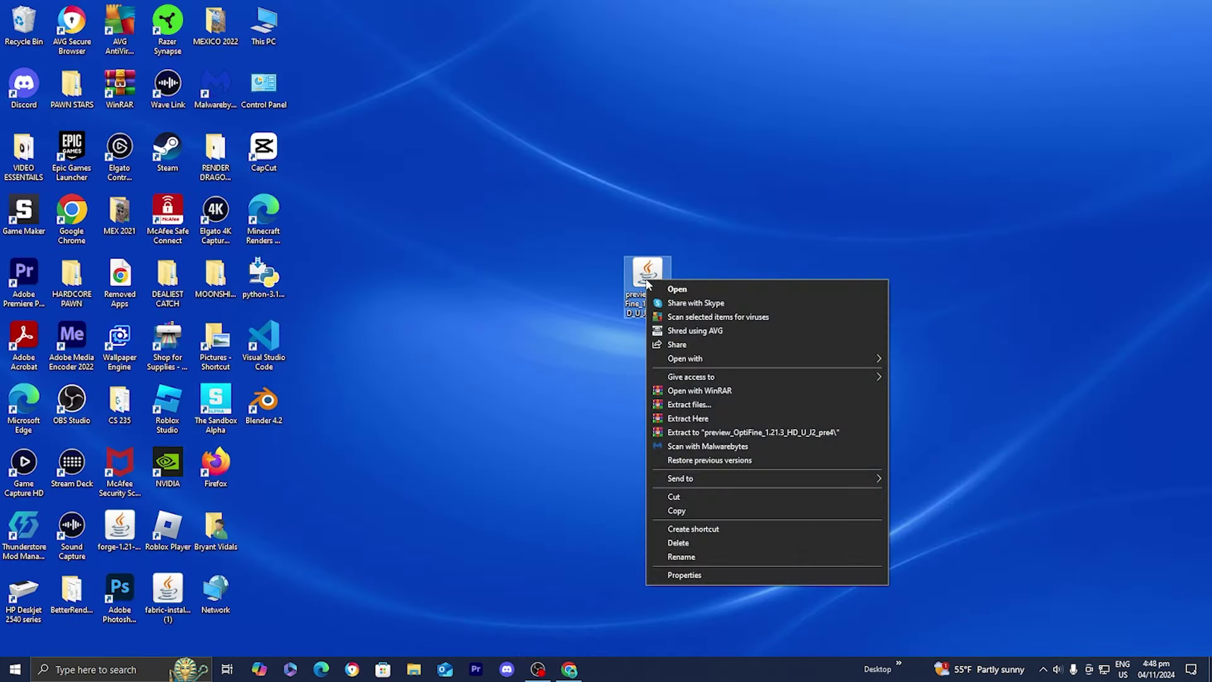
mouse_move(765, 360)
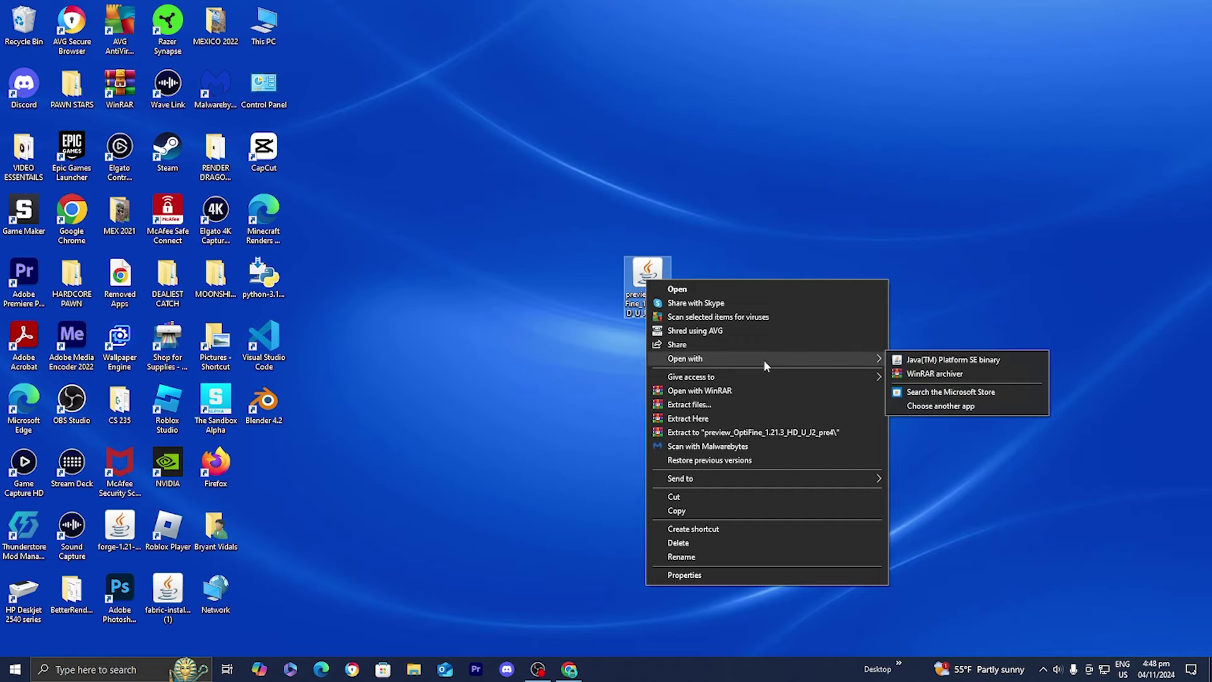
click(899, 358)
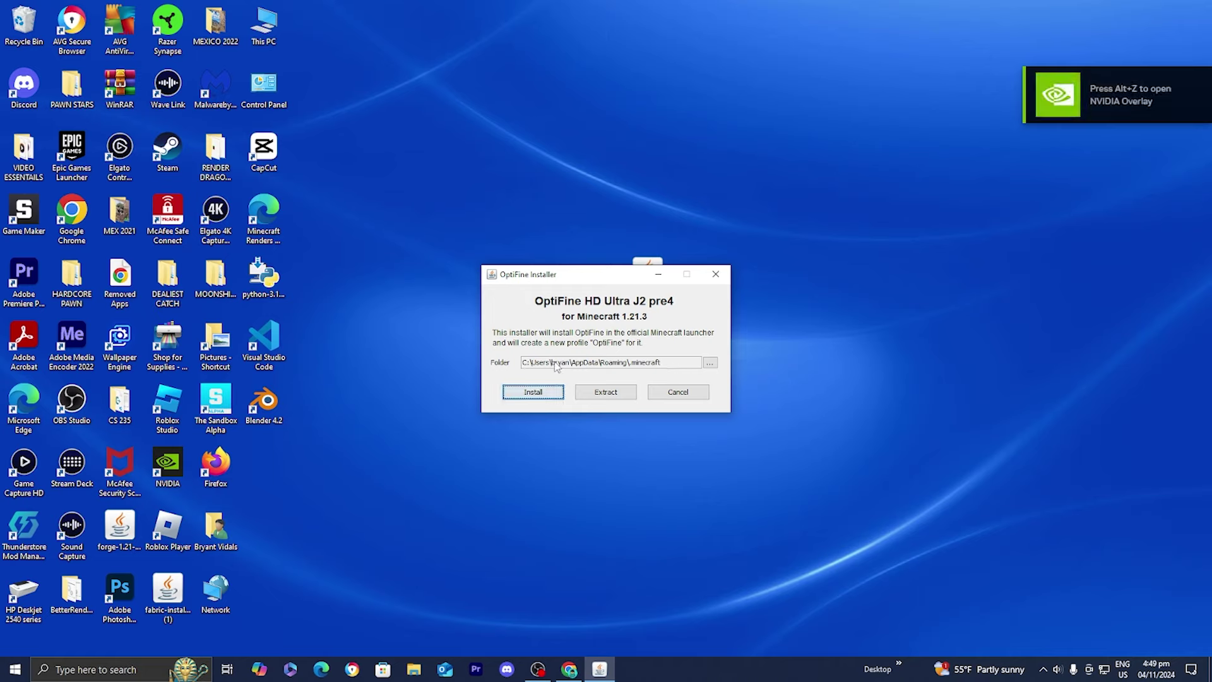
Step: Install OptiFine HD Ultra J2 pre4 into .minecraft and acknowledge the success message
click(547, 389)
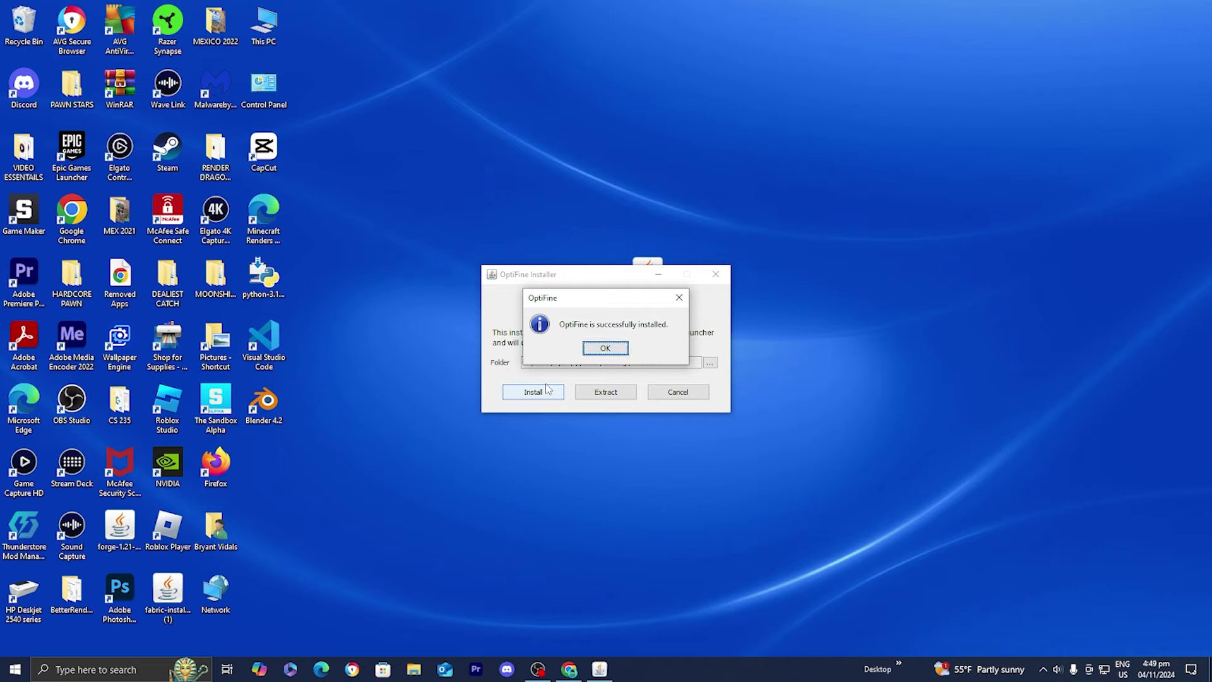
click(594, 348)
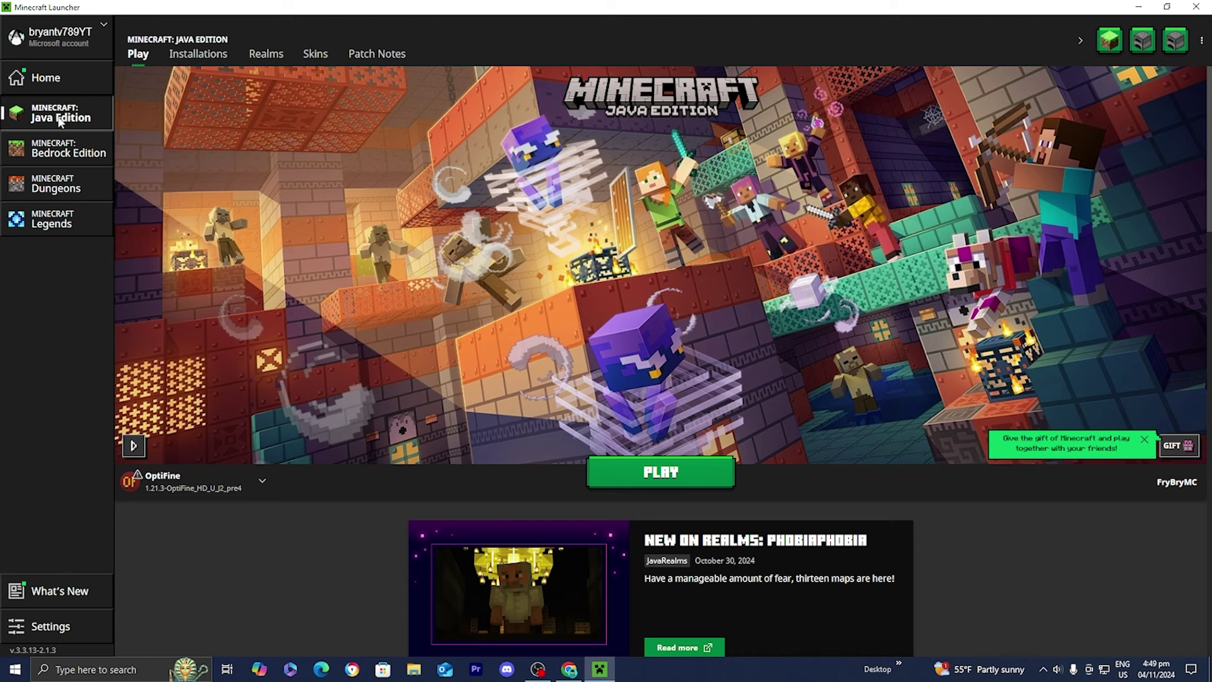
Step: Select the OptiFine installation beside Play and view the Installations list
click(169, 494)
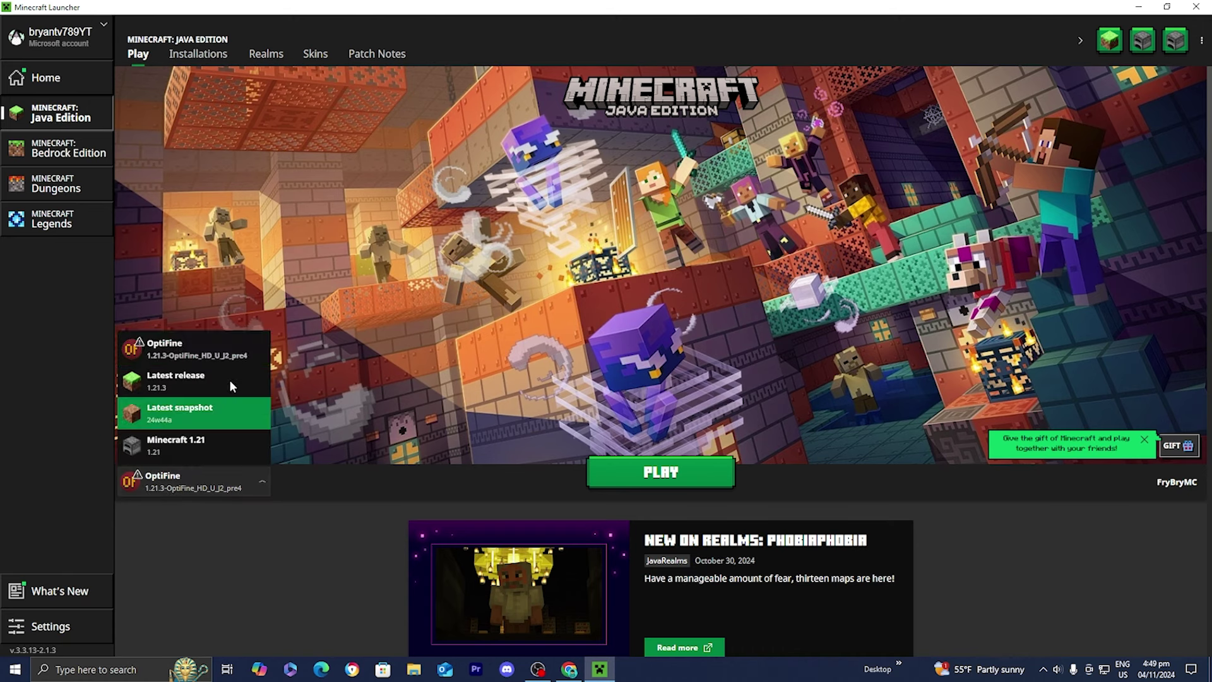
click(181, 357)
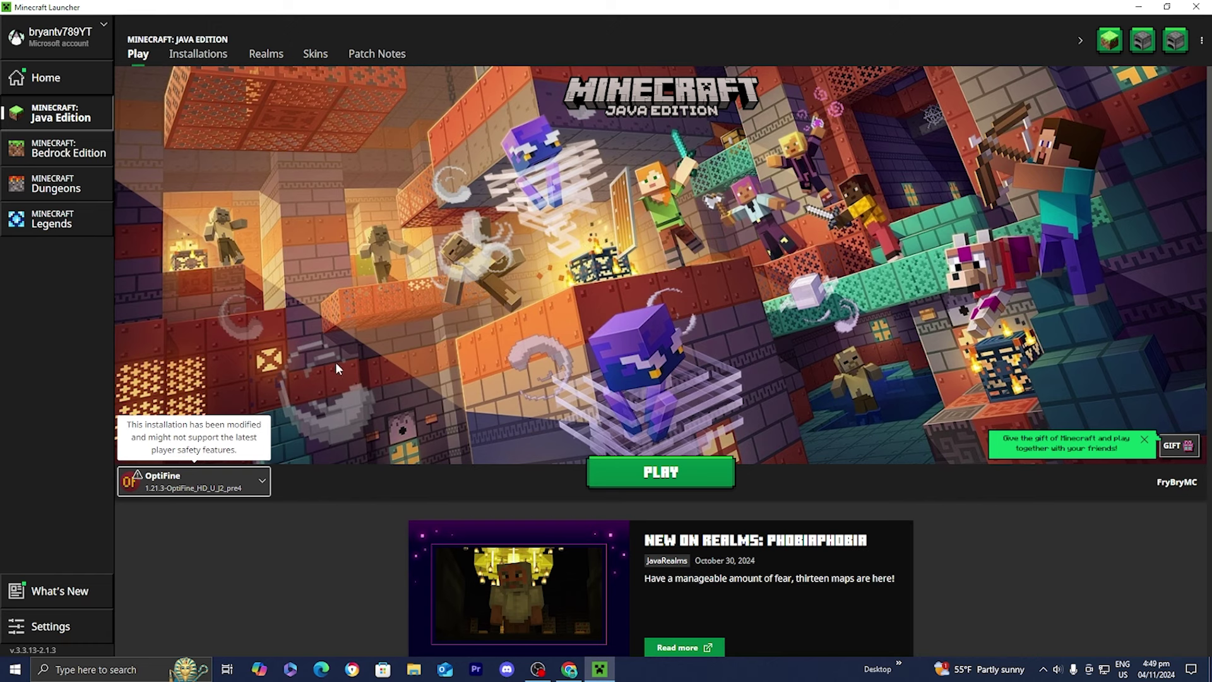
click(178, 60)
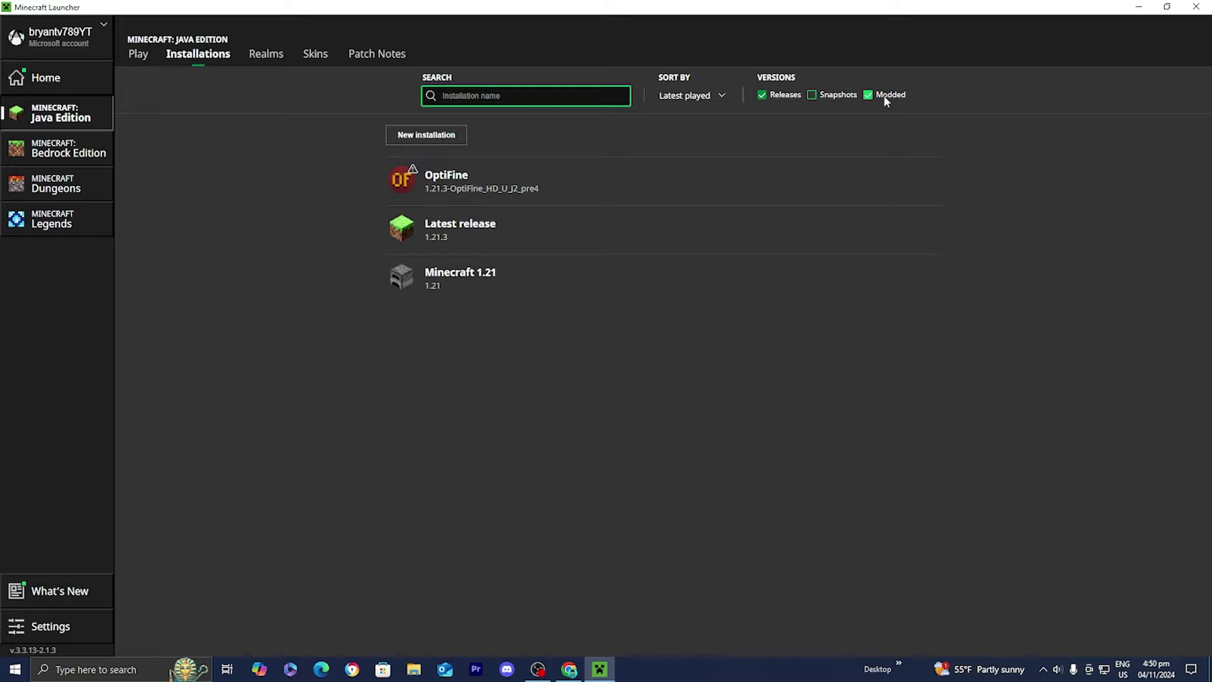
click(426, 136)
click(512, 195)
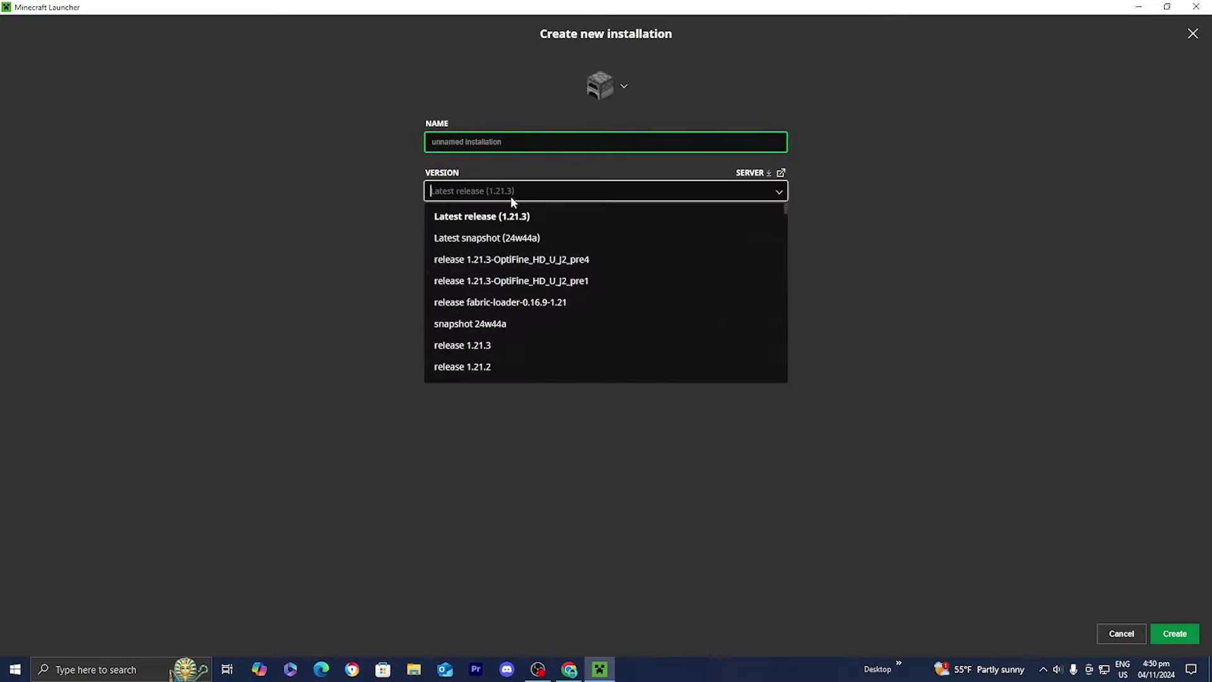
text(optifine)
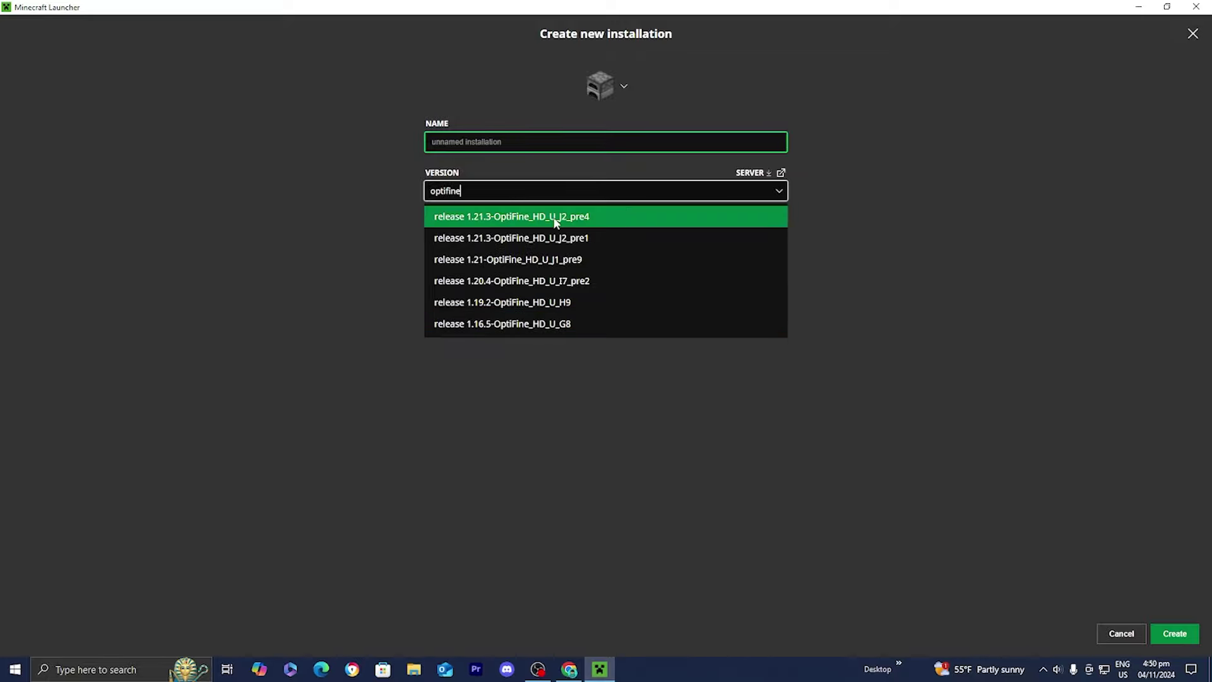
key(ctrl+a)
key(BackSpace)
click(432, 142)
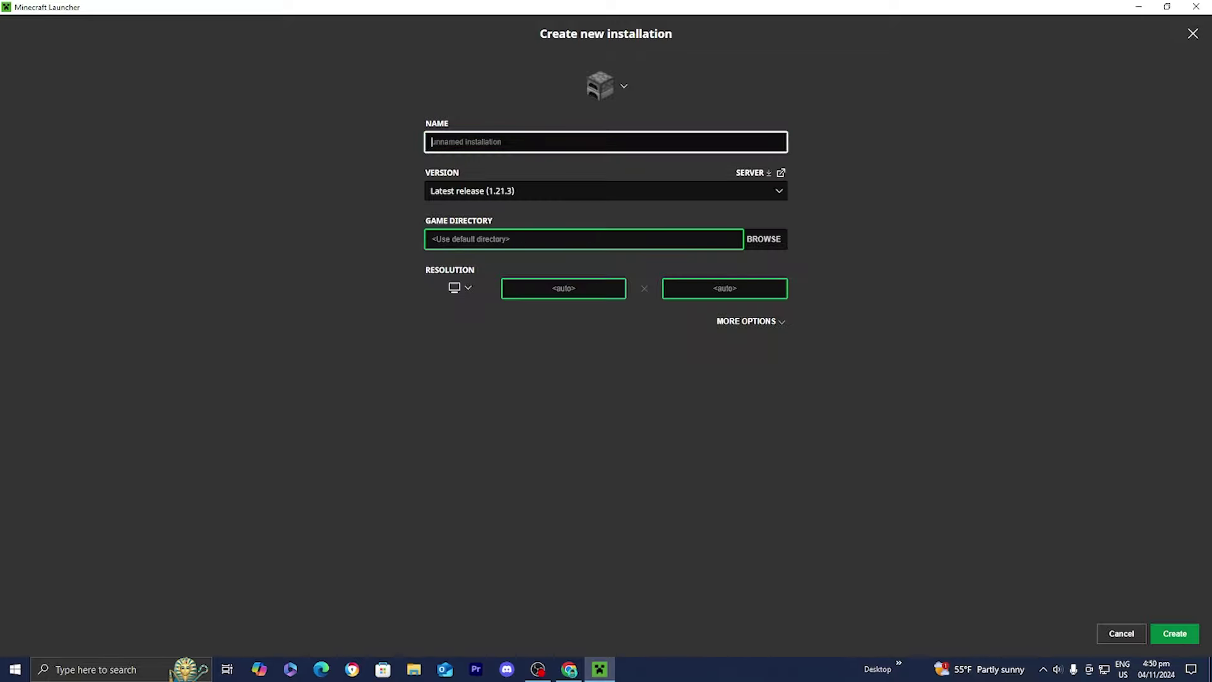
click(1122, 633)
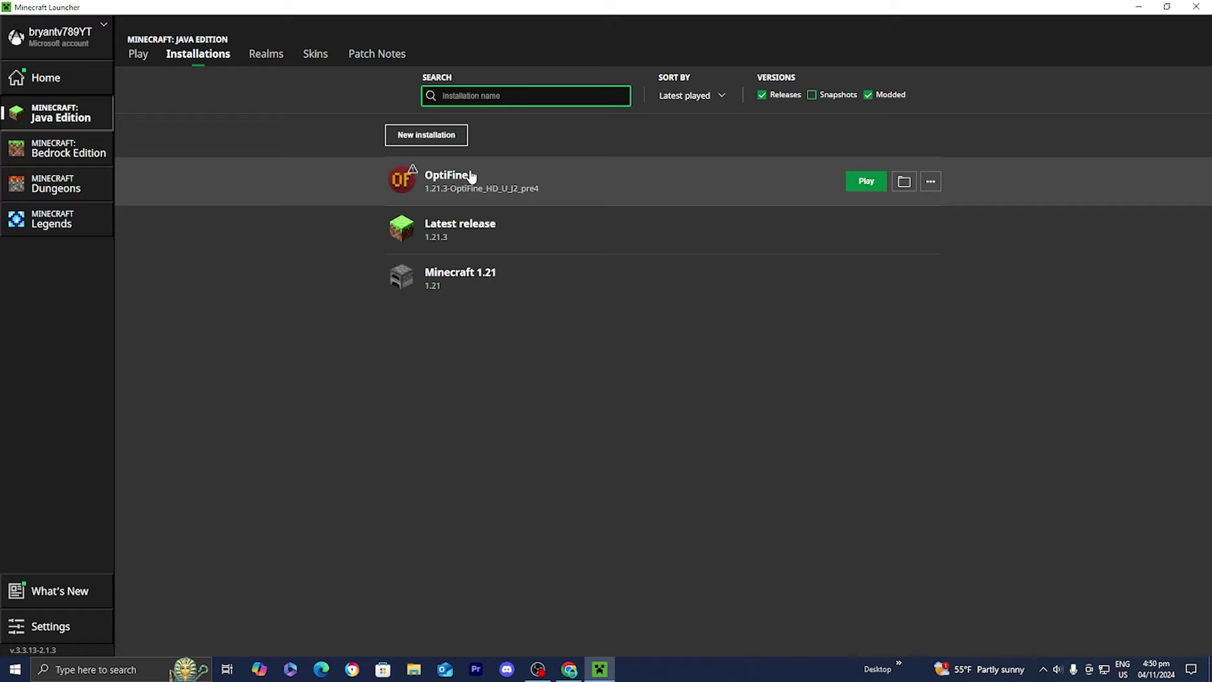
Step: Launch the OptiFine installation from the Play tab, accepting the modified-installation warning
click(138, 57)
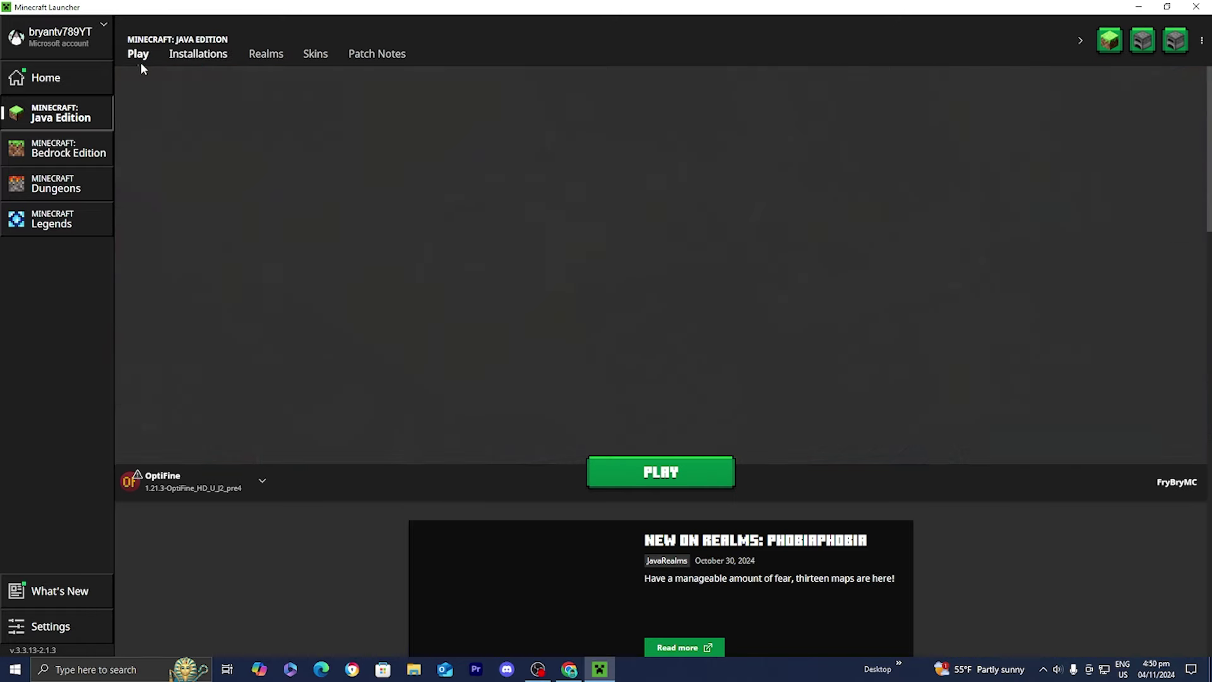
click(655, 484)
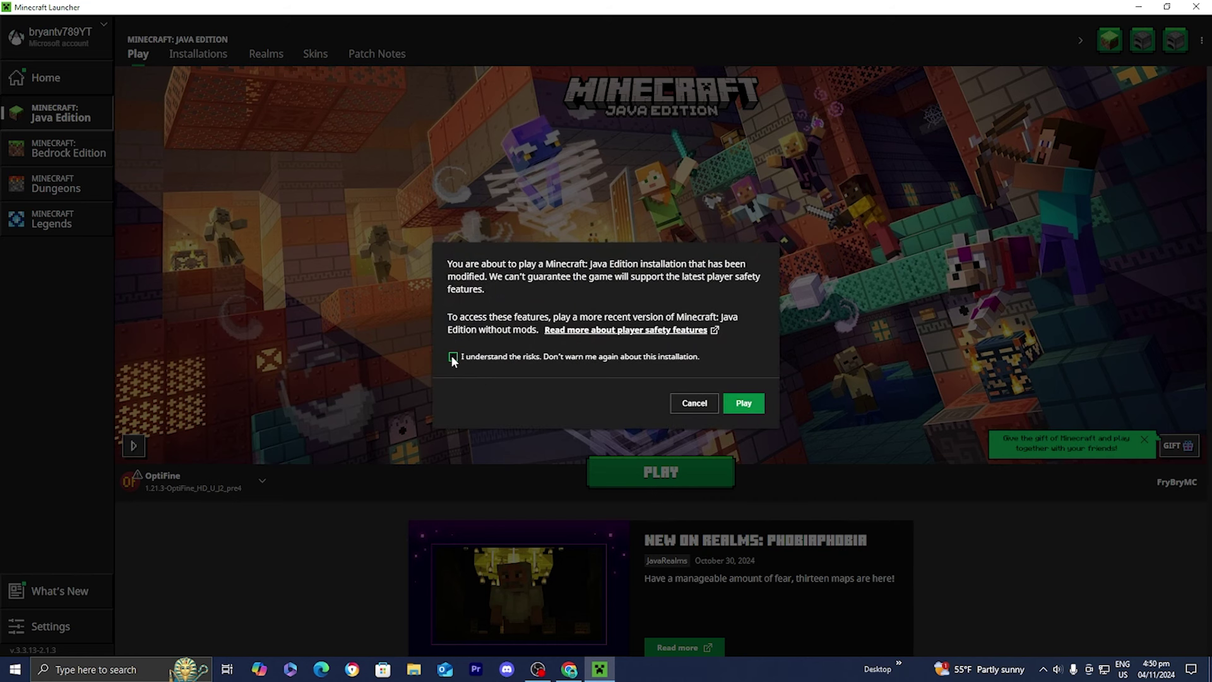
click(744, 404)
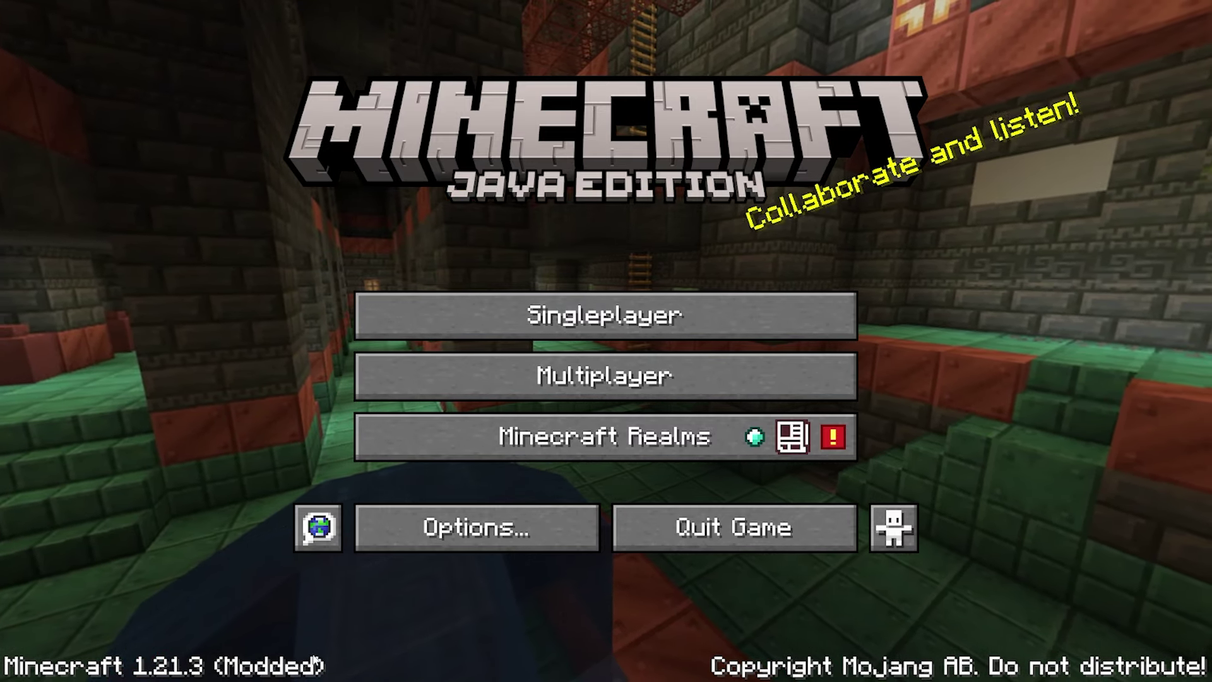
Step: Create a new Singleplayer world, show the F3 debug overlay, and walk forward
click(737, 320)
click(727, 571)
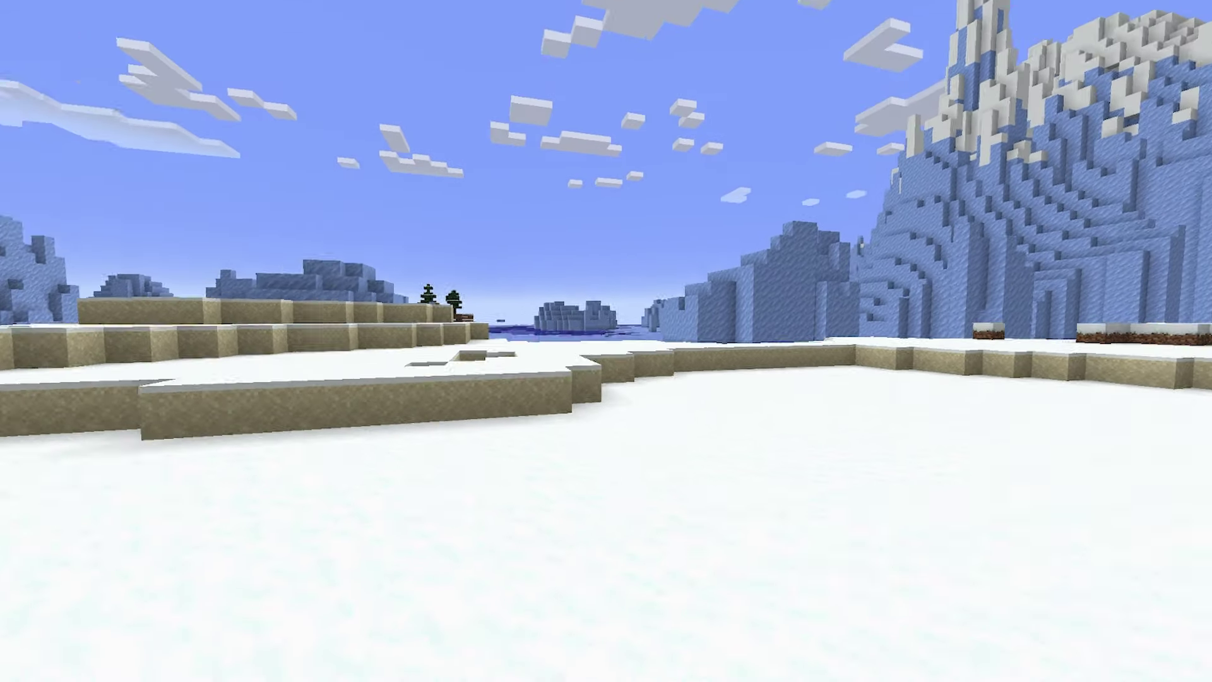
key(F3)
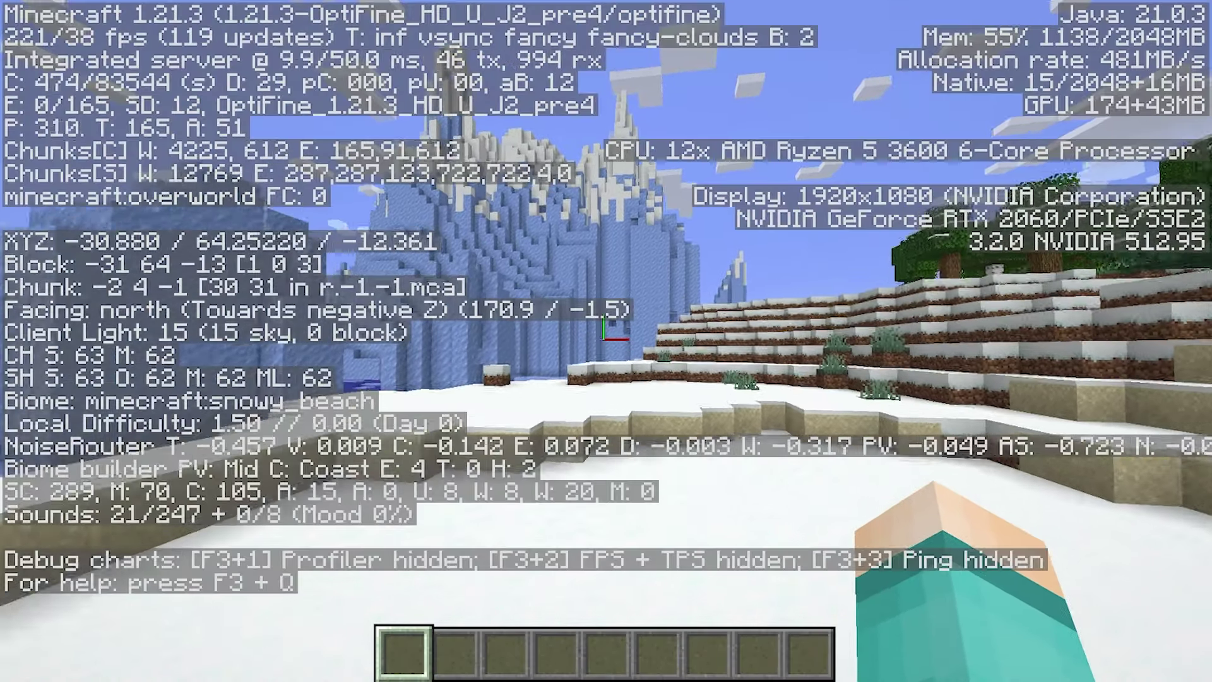
key(w)
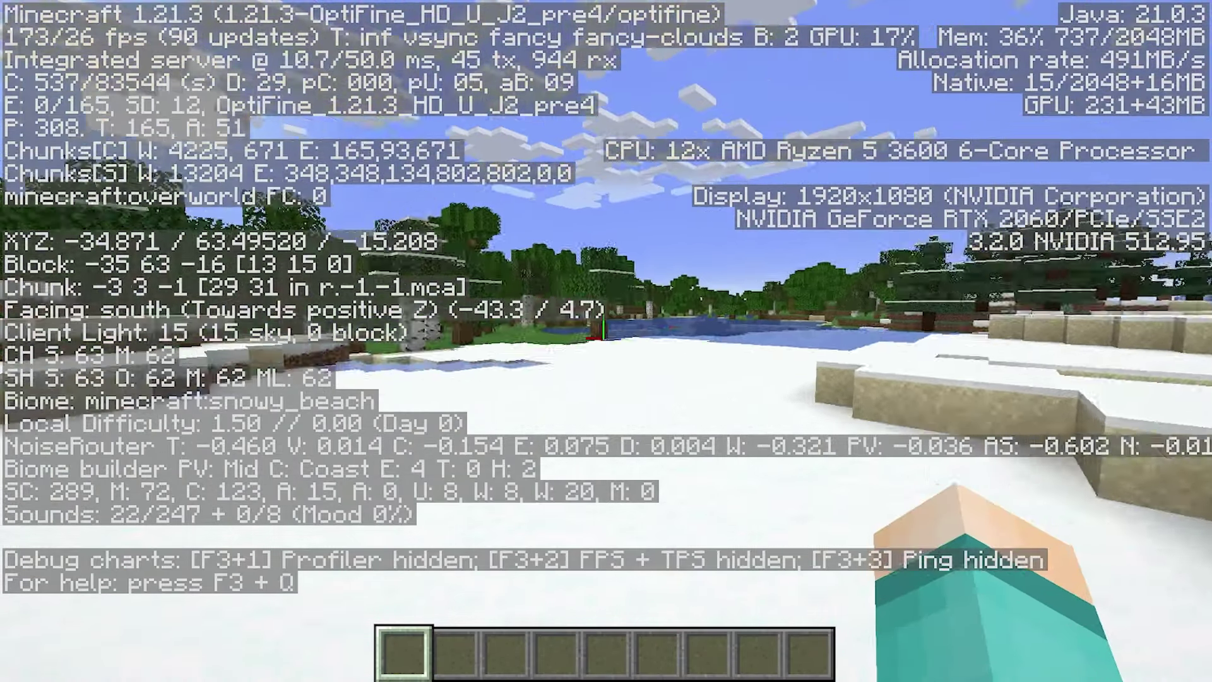